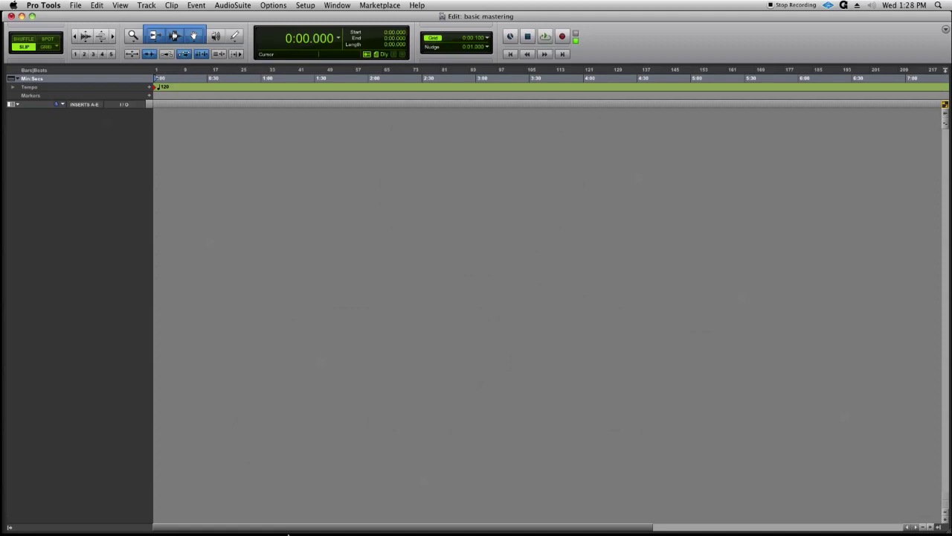
Import 'meet your maker_rpm_mix final.wav' by copying it onto a new track at session start.
left_click(77, 5)
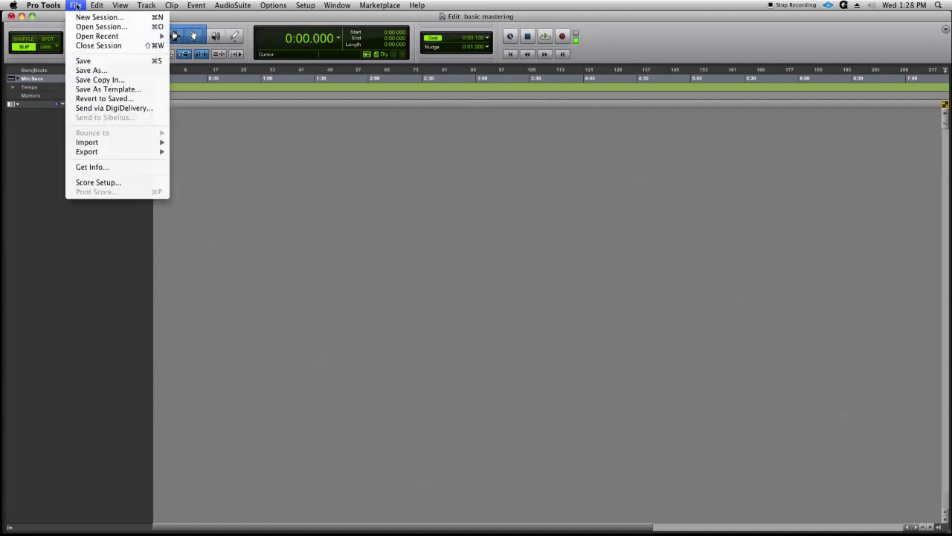
mouse_move(90, 142)
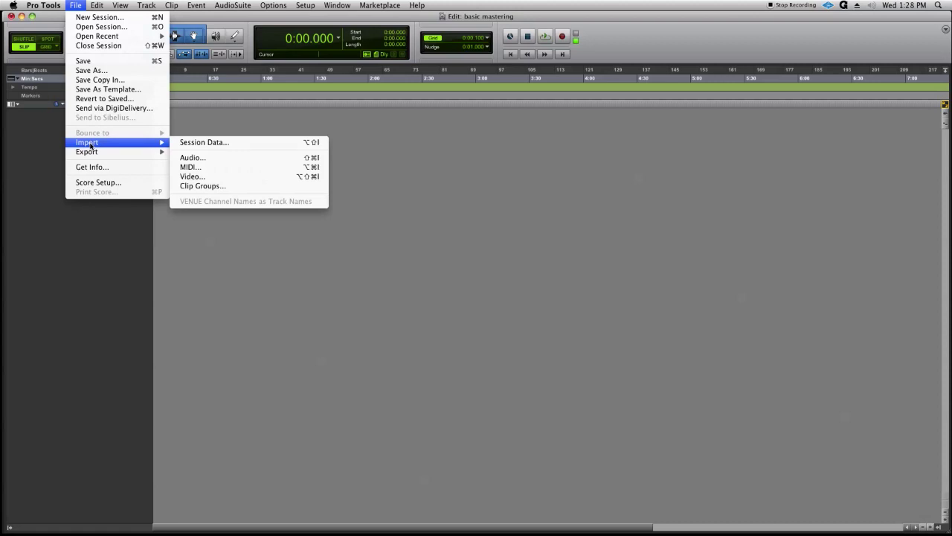
left_click(200, 159)
left_click(373, 99)
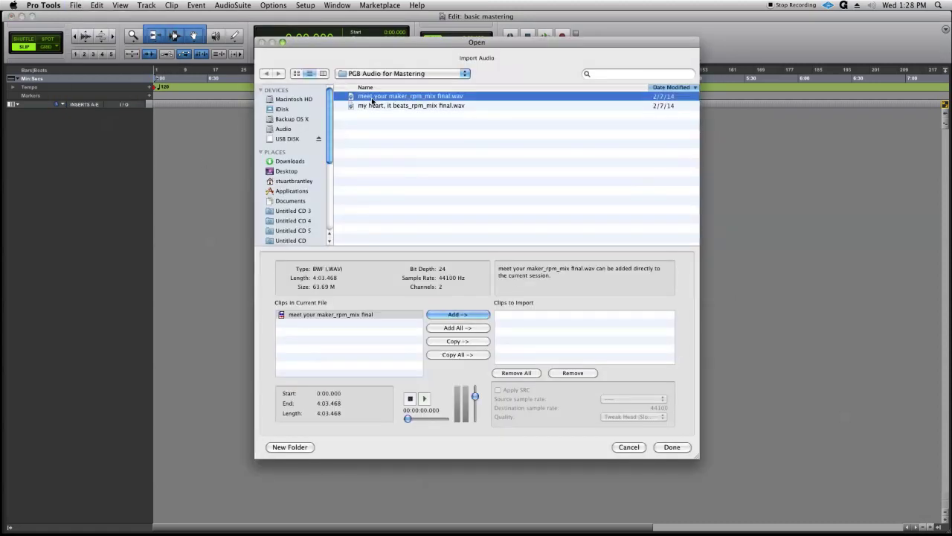
left_click(455, 342)
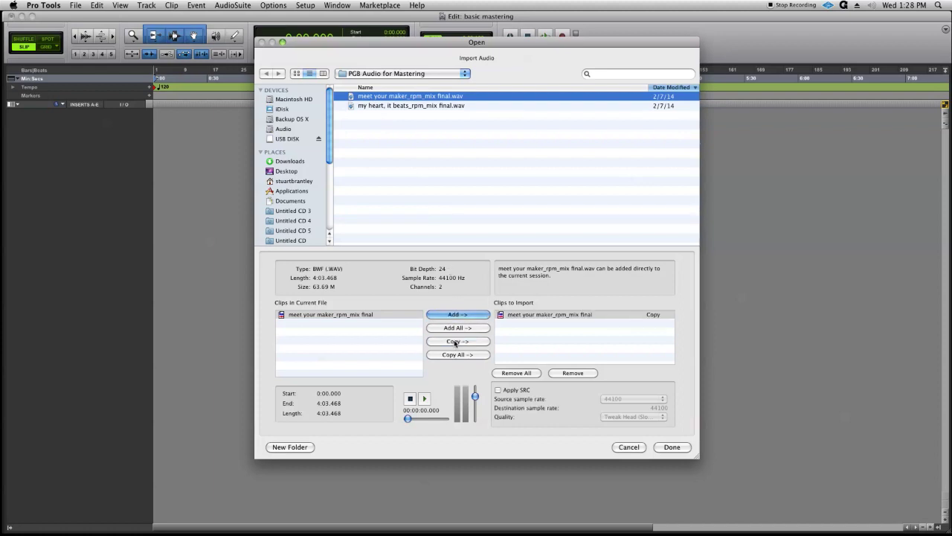
left_click(673, 447)
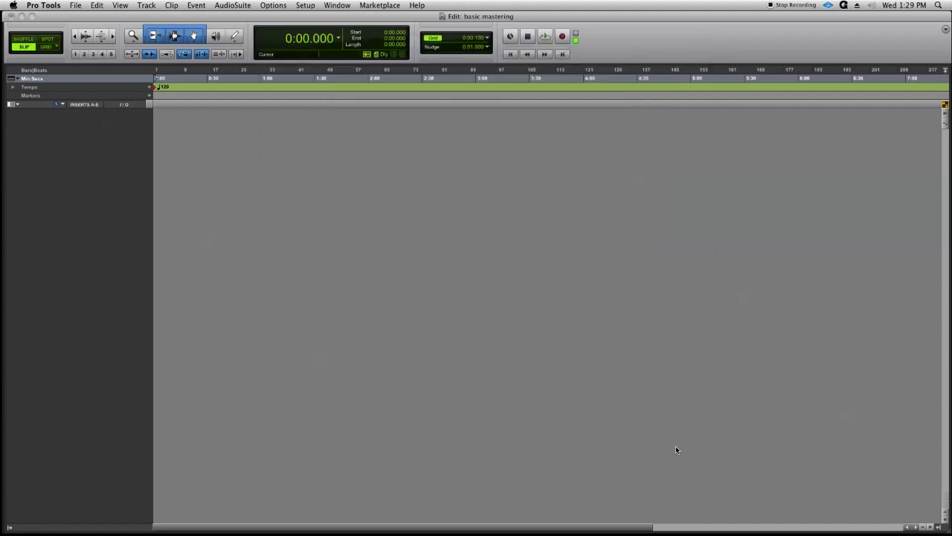
left_click(674, 447)
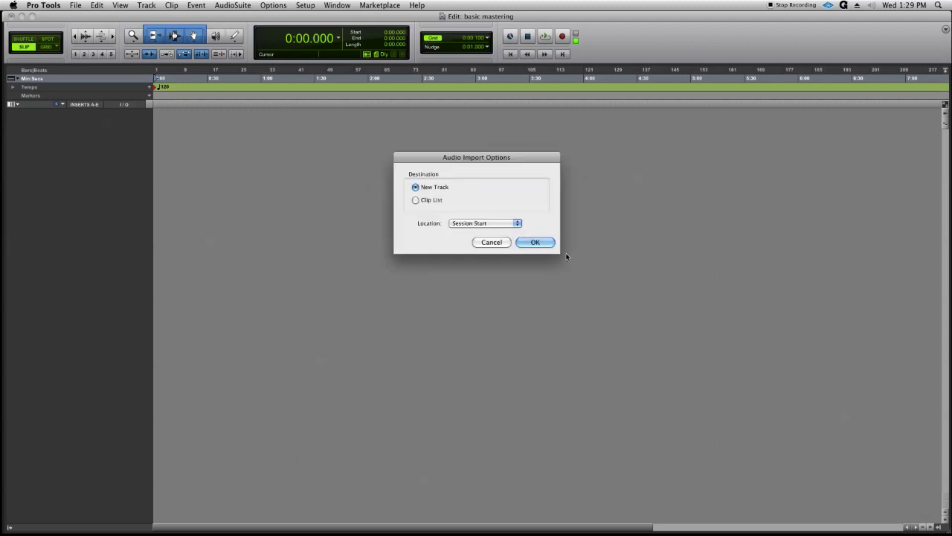
left_click(537, 242)
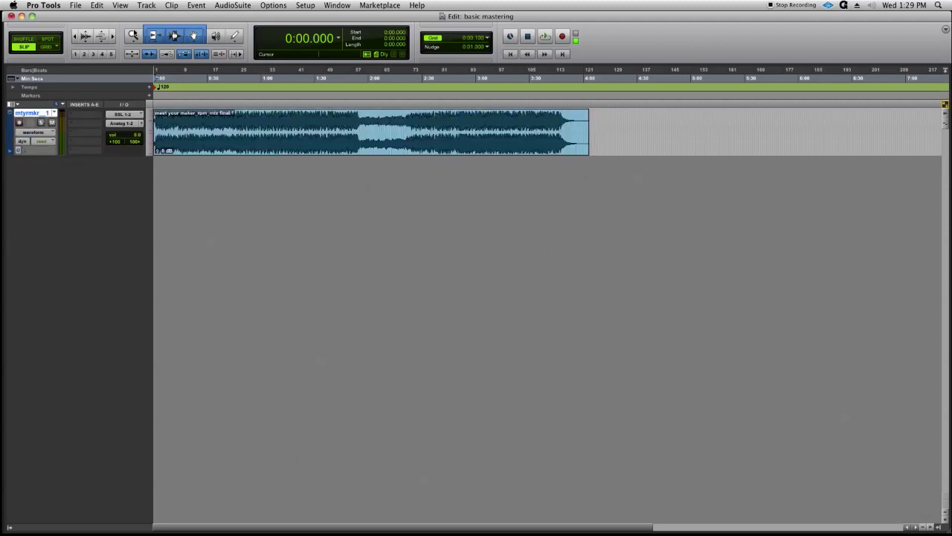
Zoom to fit the clip, enable the Smart Tool, and create one stereo Master Fader track.
double_click(133, 36)
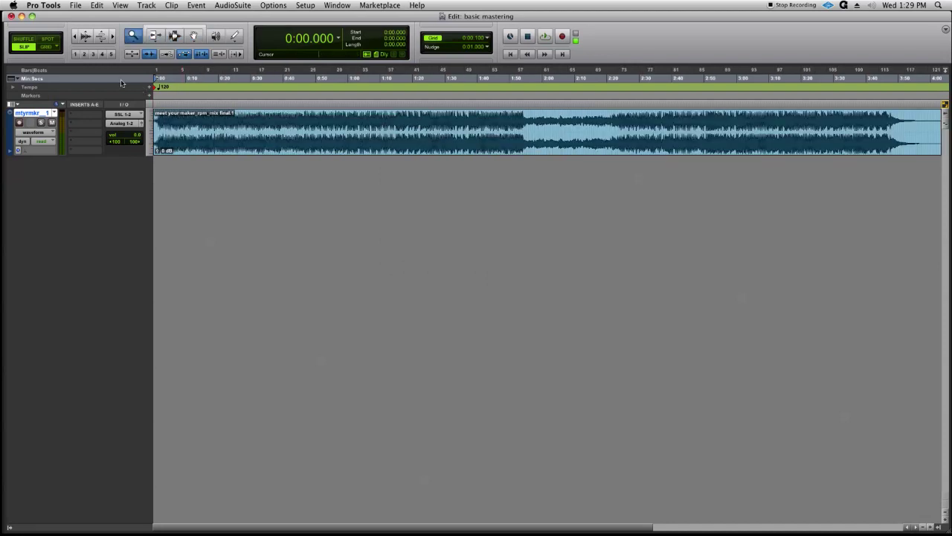
left_click(175, 31)
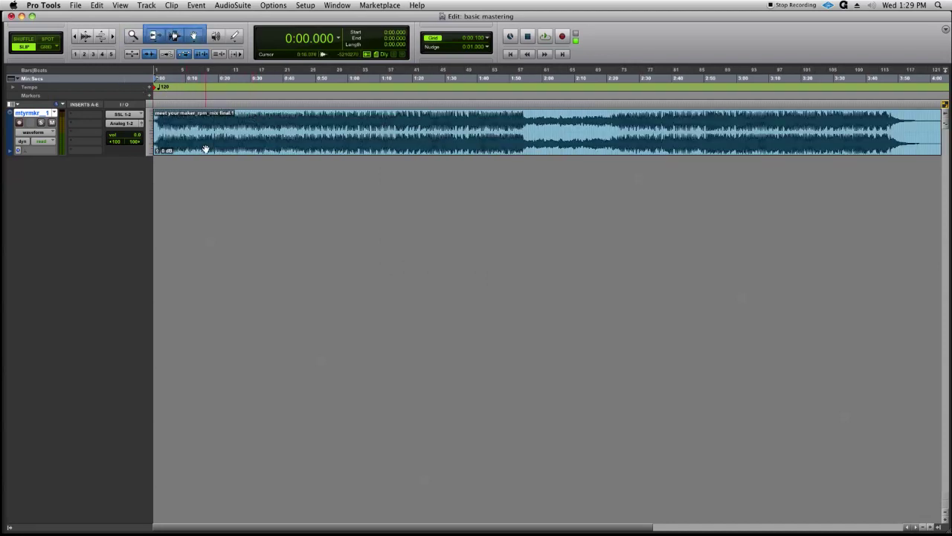
key("super+shift+n")
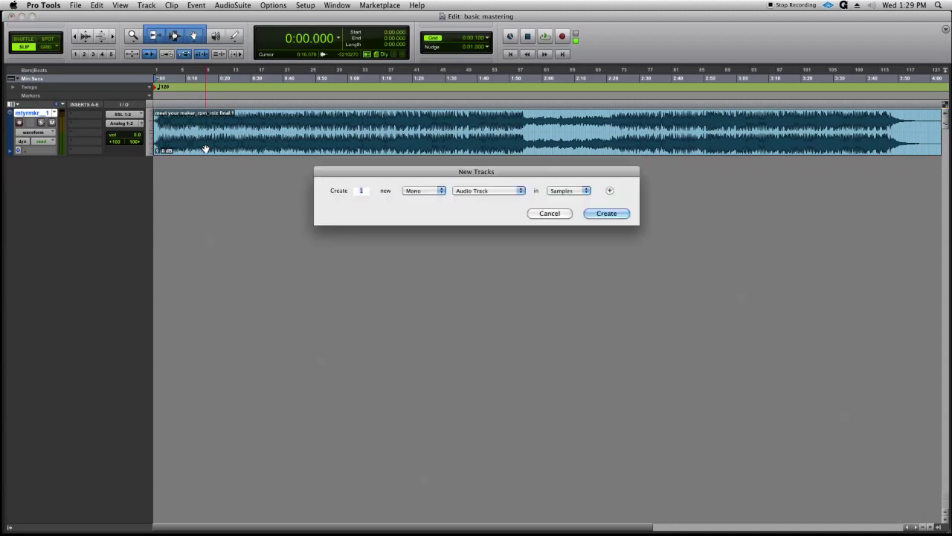
left_click(434, 191)
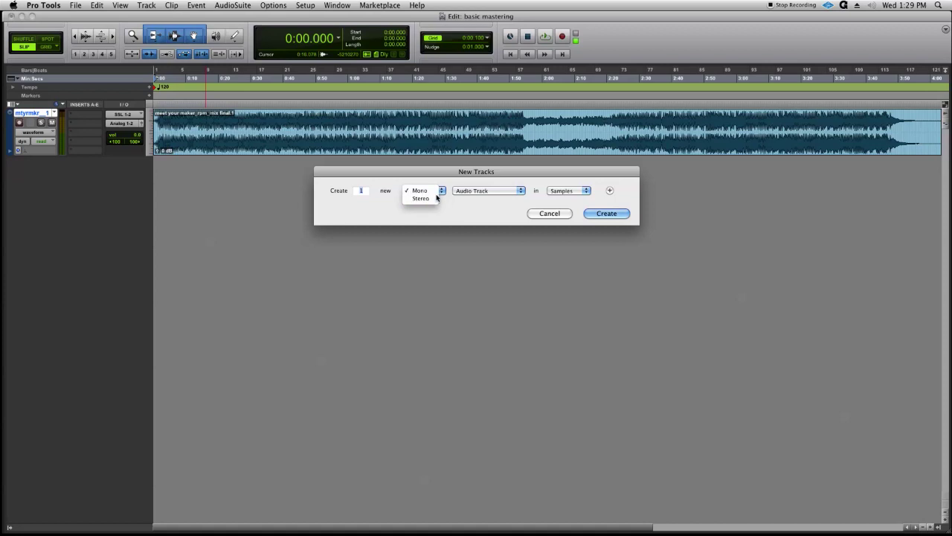
left_click(428, 199)
left_click(465, 191)
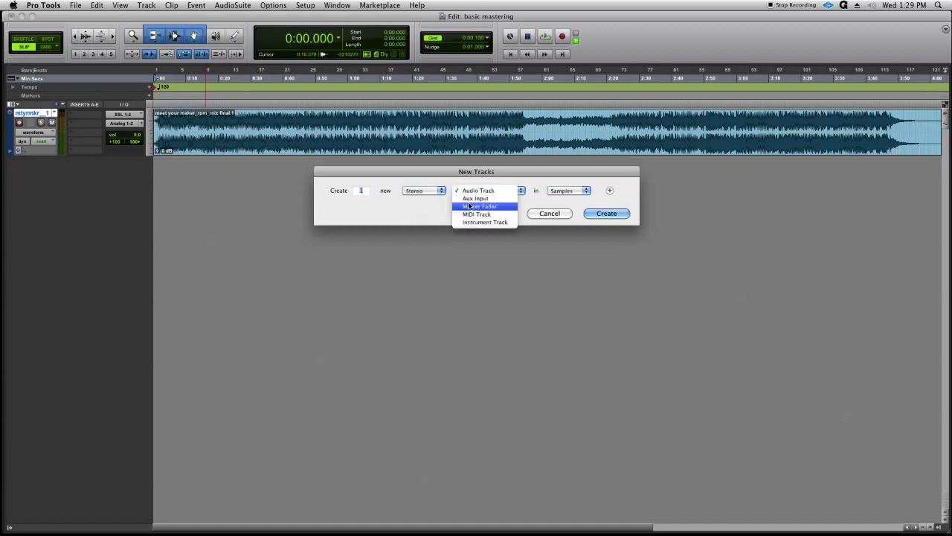
left_click(477, 206)
left_click(603, 214)
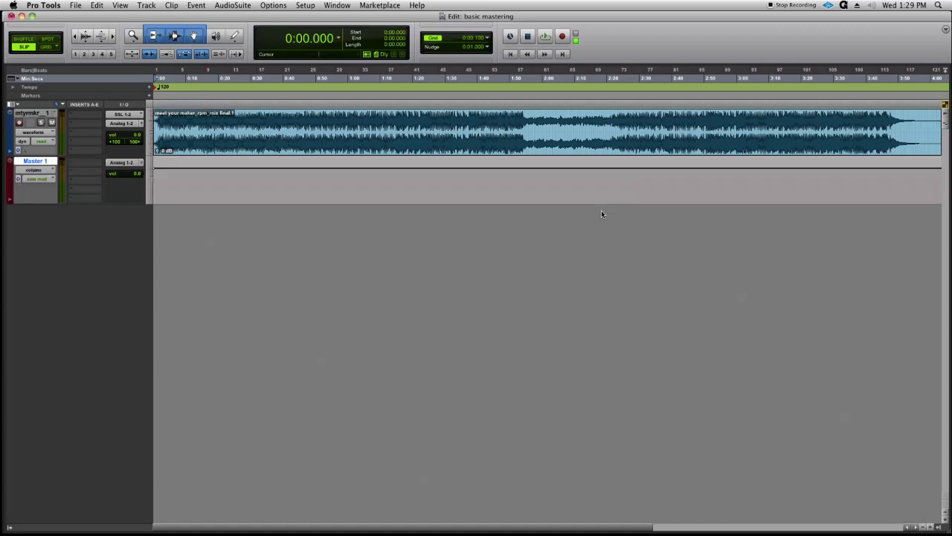
Insert the multichannel Sound Field PhaseScope plug-in on Master 1.
left_click(83, 197)
mouse_move(84, 215)
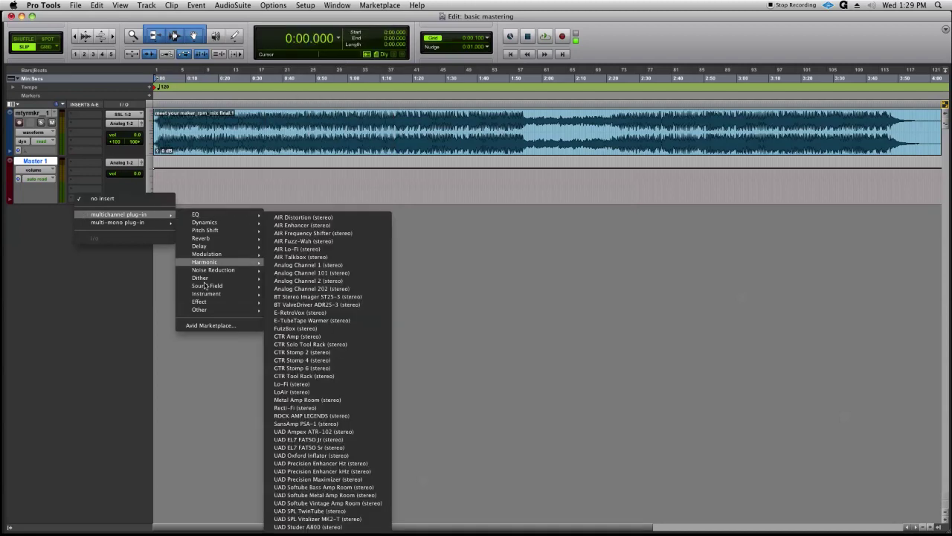
mouse_move(207, 286)
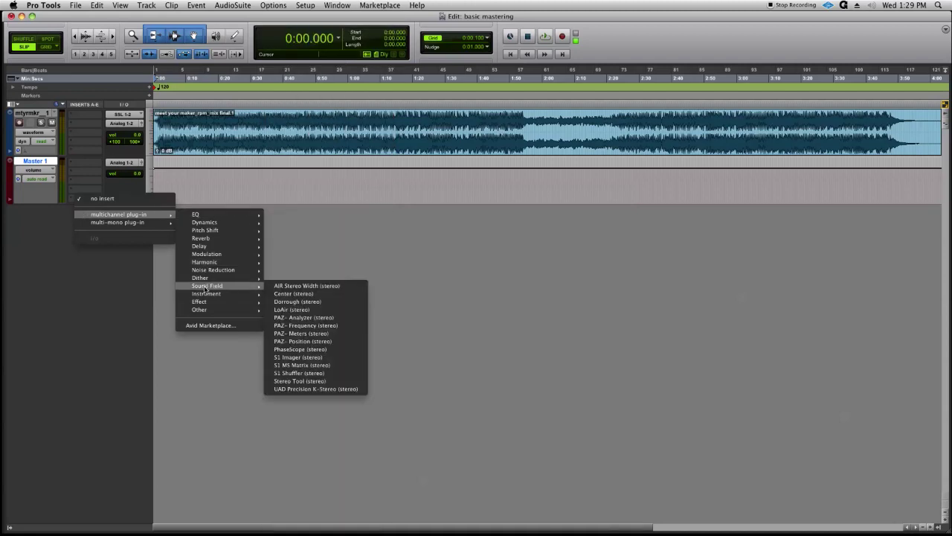
left_click(312, 349)
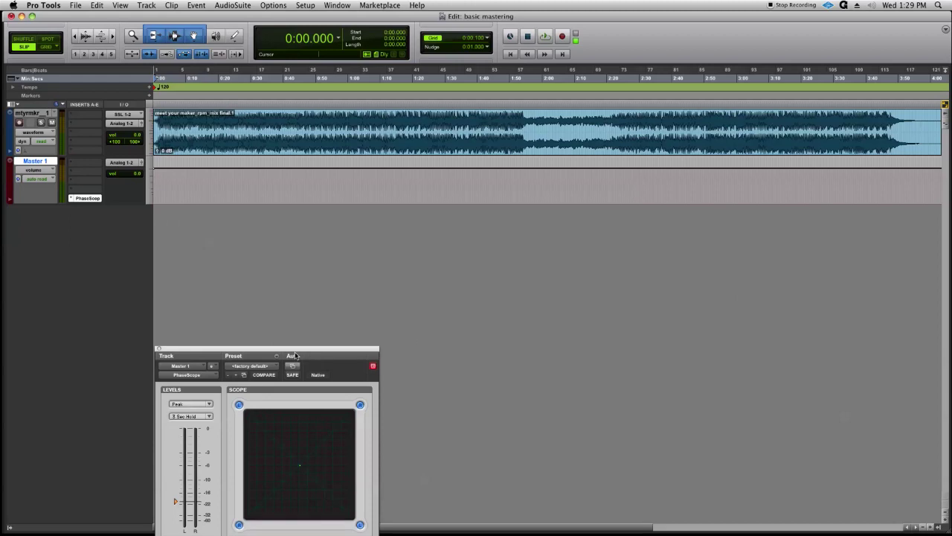
Set PhaseScope levels to Peak + RMS and switch the phase meter to an LEQ(A) readout.
left_click_drag(294, 353, 853, 282)
left_click(931, 297)
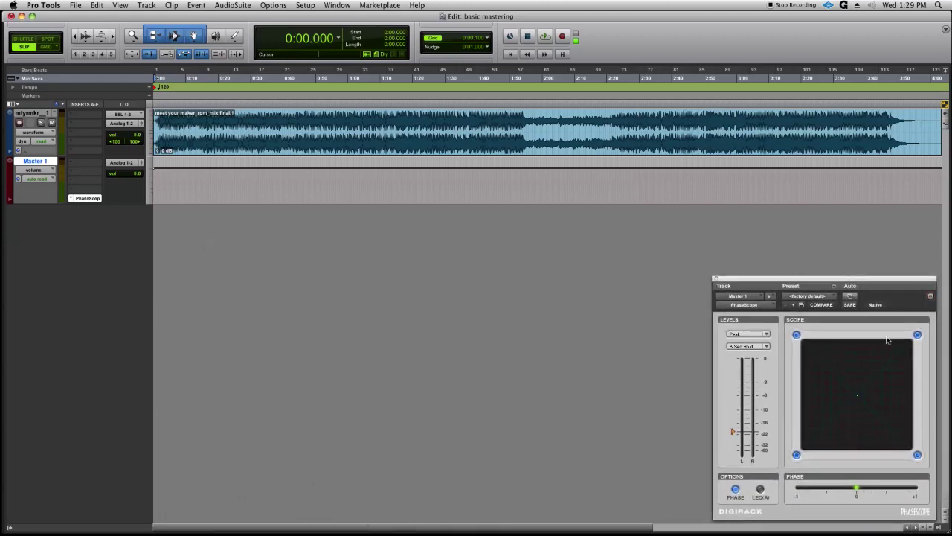
left_click(750, 336)
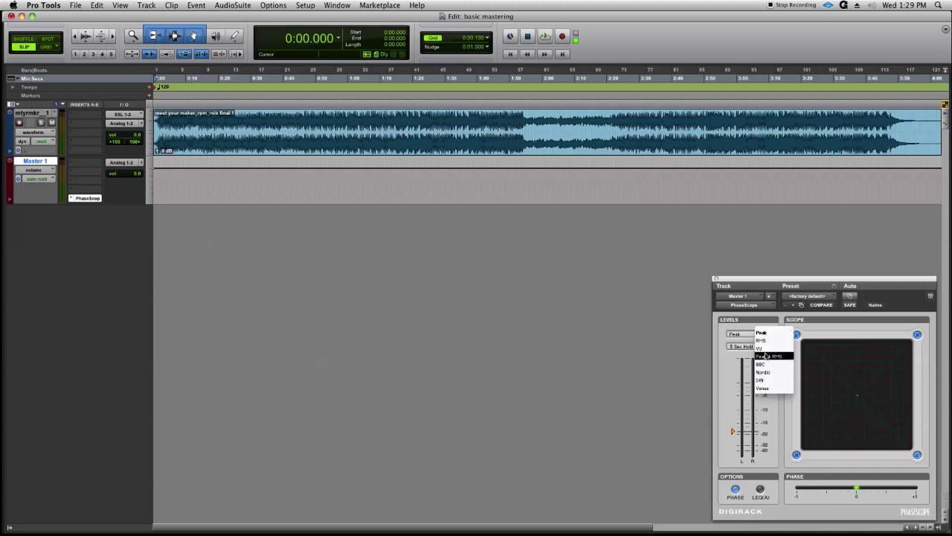
left_click(767, 357)
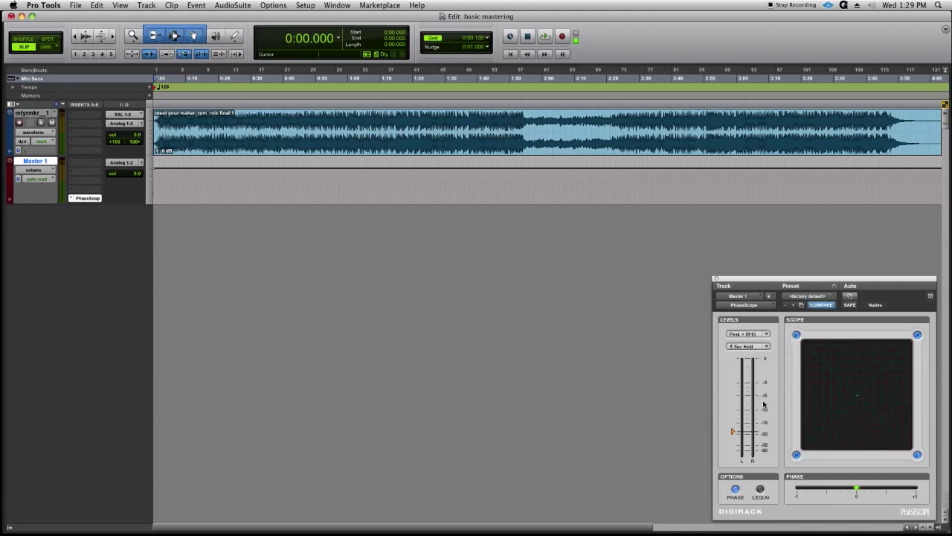
left_click(760, 490)
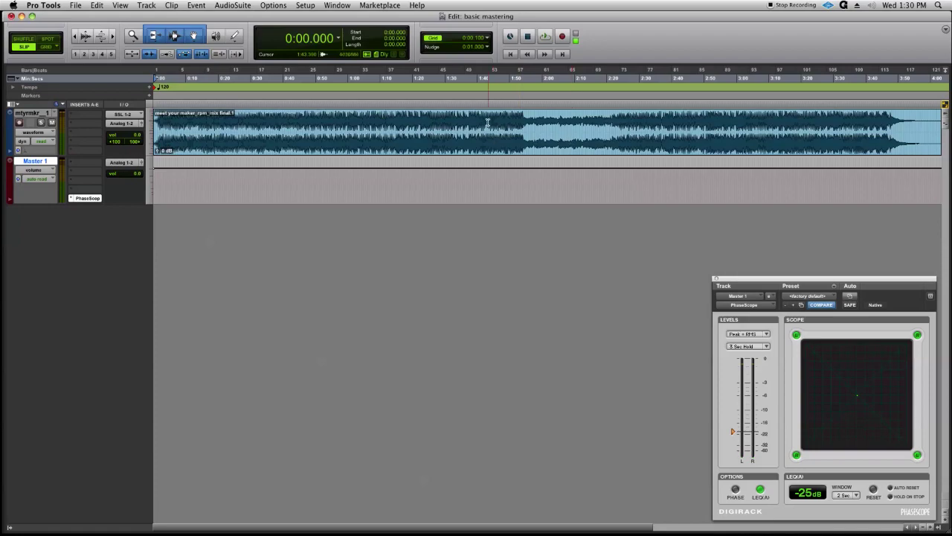
Place the insertion point just before 1:40 and start playback of the mix.
left_click(485, 118)
left_click(479, 118)
key("space")
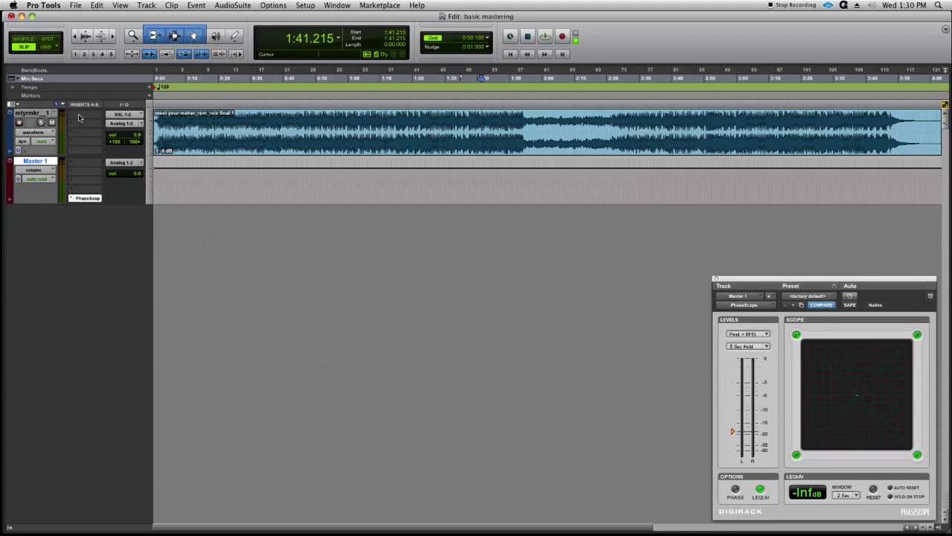
Insert the mono Trim plug-in on the mix track, set its gain to -6.0 dB, and close it.
left_click(79, 118)
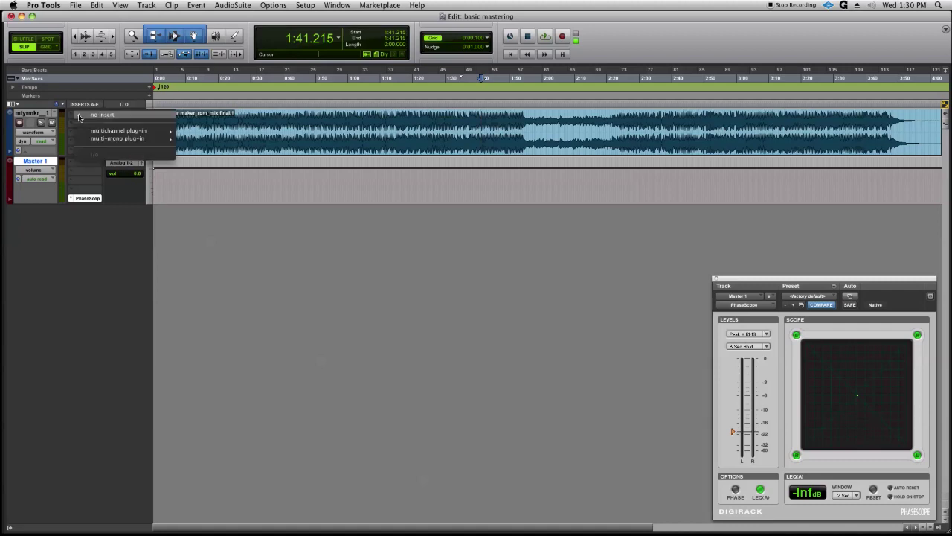
mouse_move(80, 141)
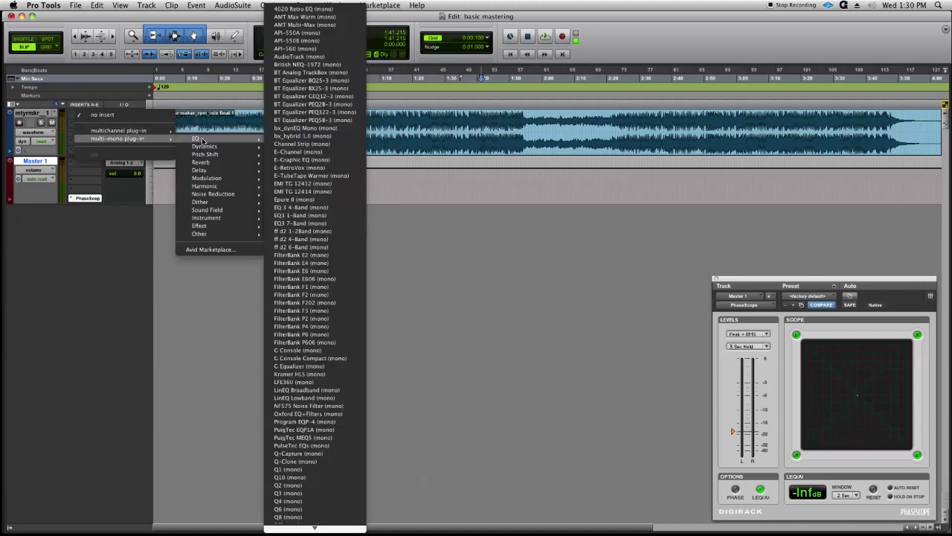
mouse_move(204, 236)
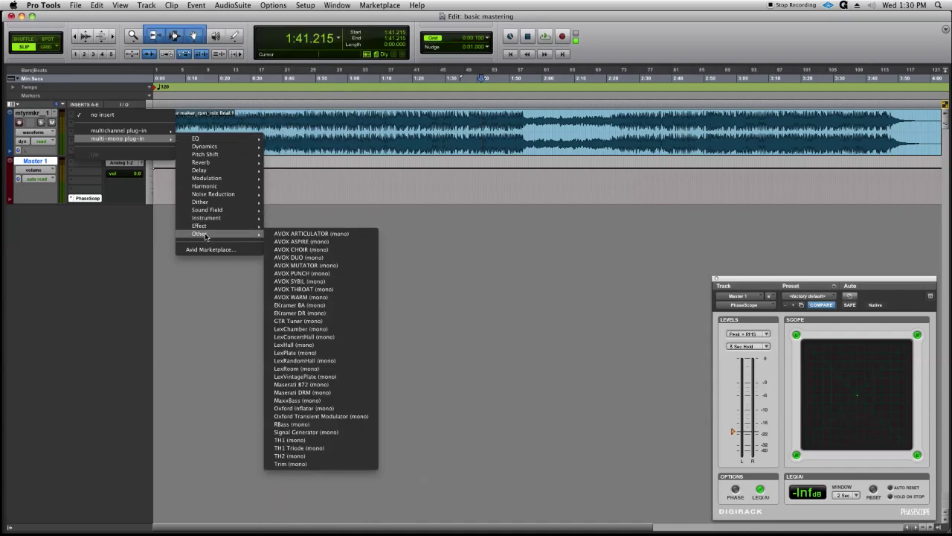
left_click(322, 464)
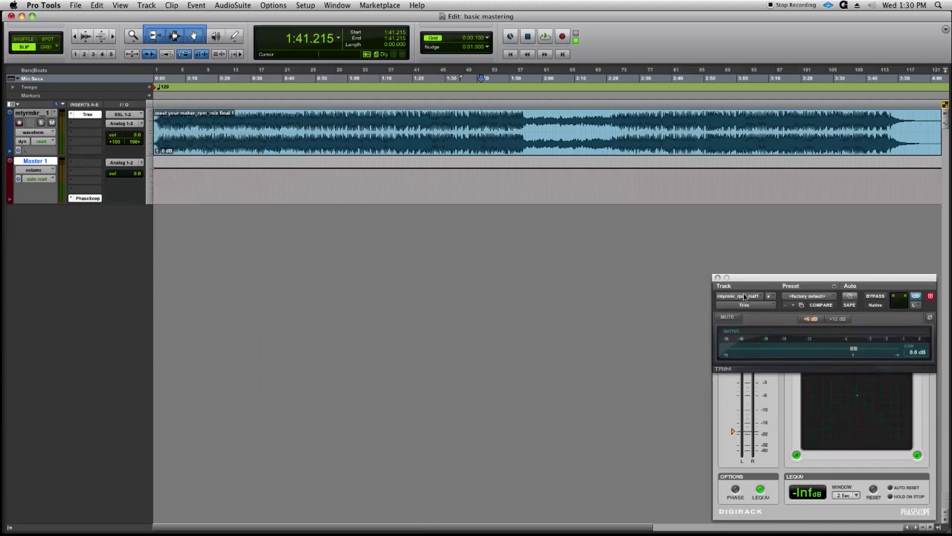
left_click_drag(744, 279, 411, 227)
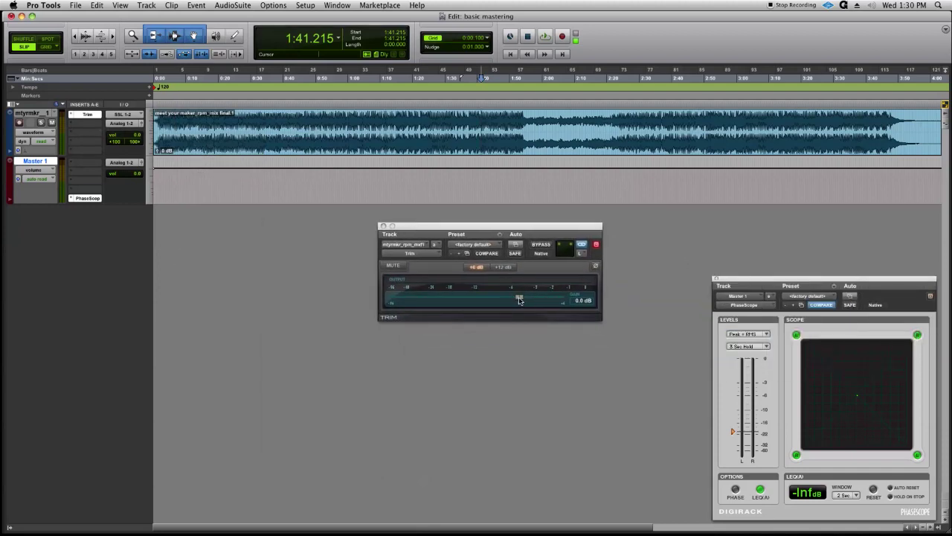
left_click_drag(519, 299, 483, 302)
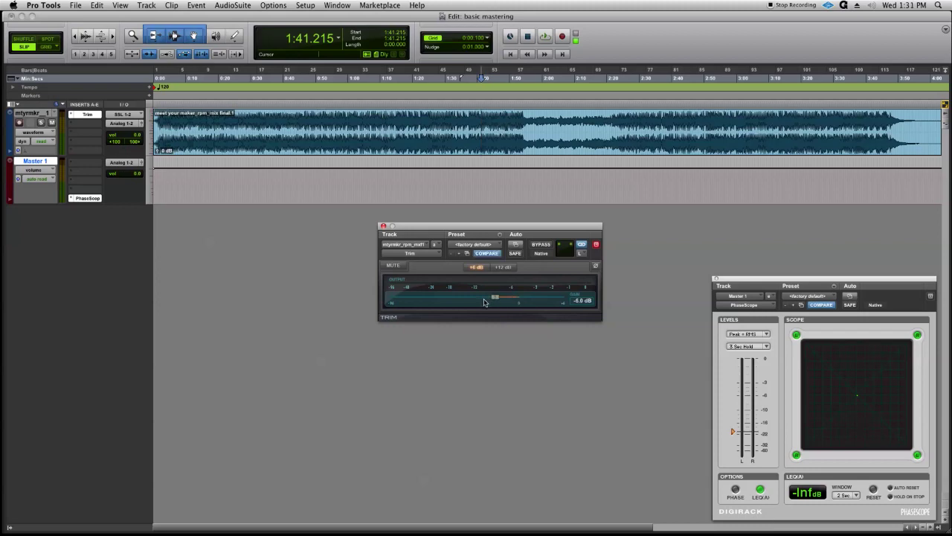
left_click(383, 225)
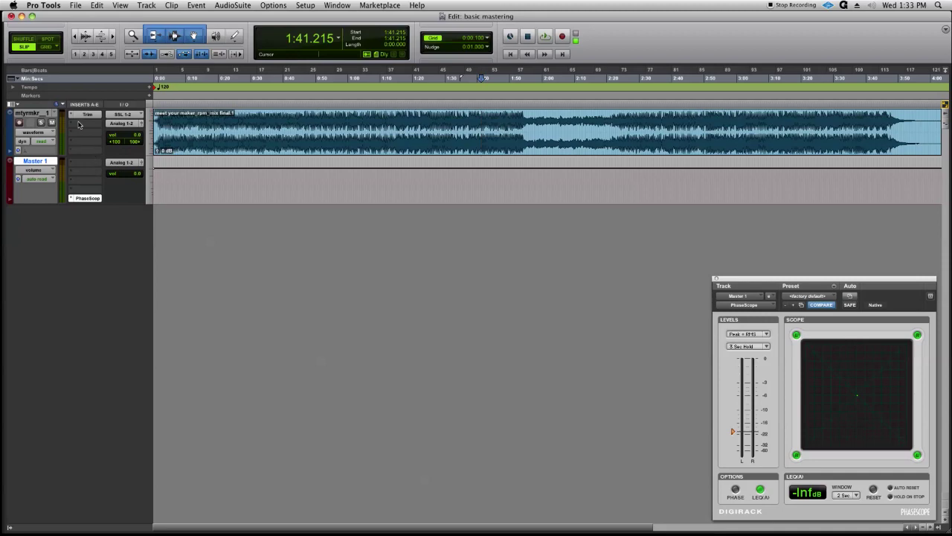
Insert the stereo EQ3 7-Band on the mix track's insert B and position its window.
left_click(79, 125)
mouse_move(126, 139)
mouse_move(197, 141)
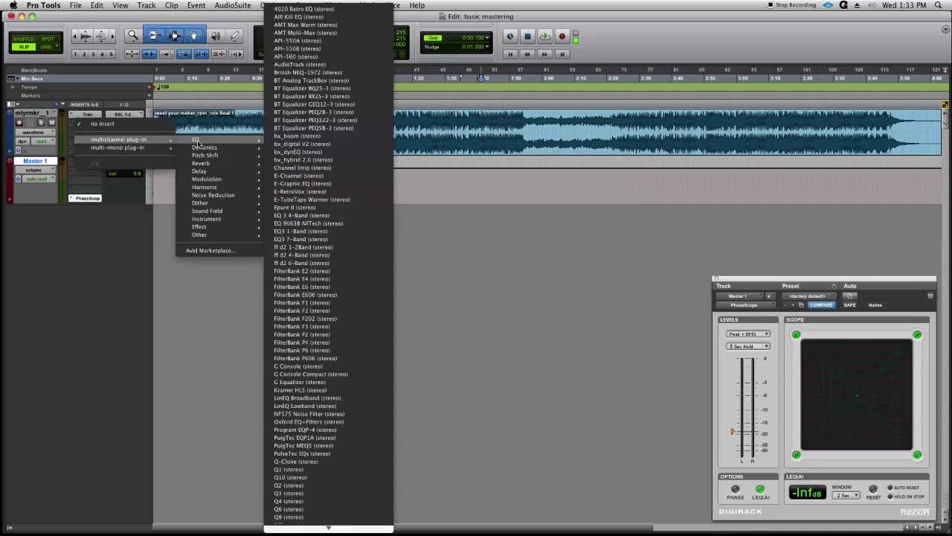
left_click(311, 239)
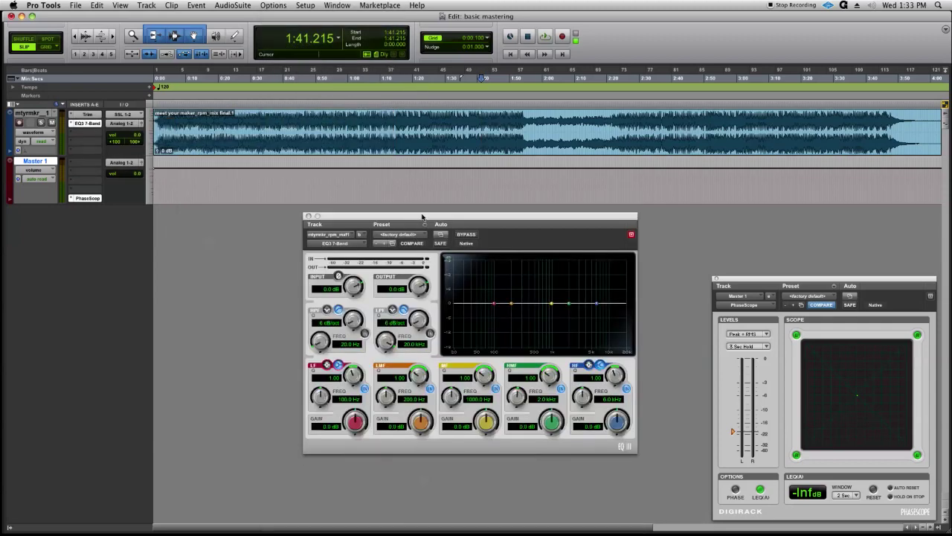
left_click_drag(421, 216, 412, 214)
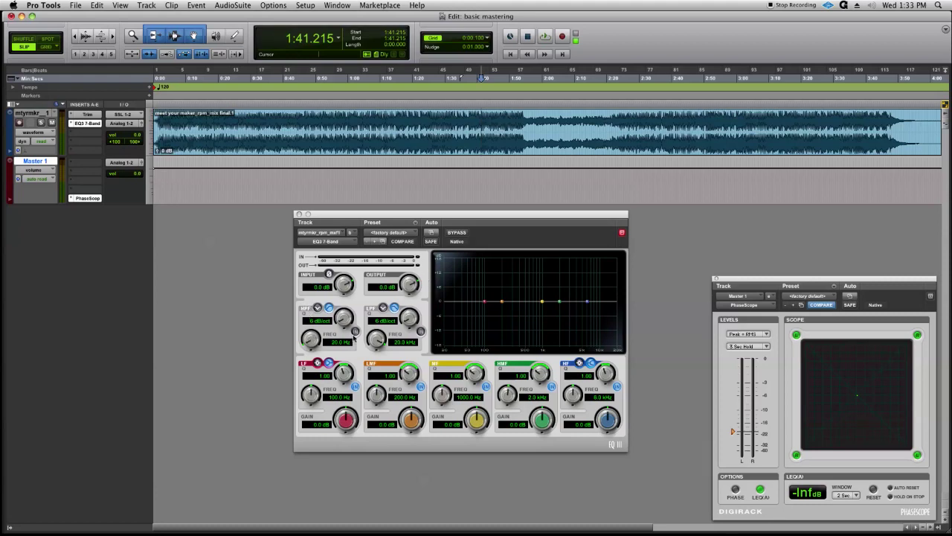
Enable the high-pass filter at 18 dB/oct and set the LF frequency to 120 Hz.
left_click(354, 332)
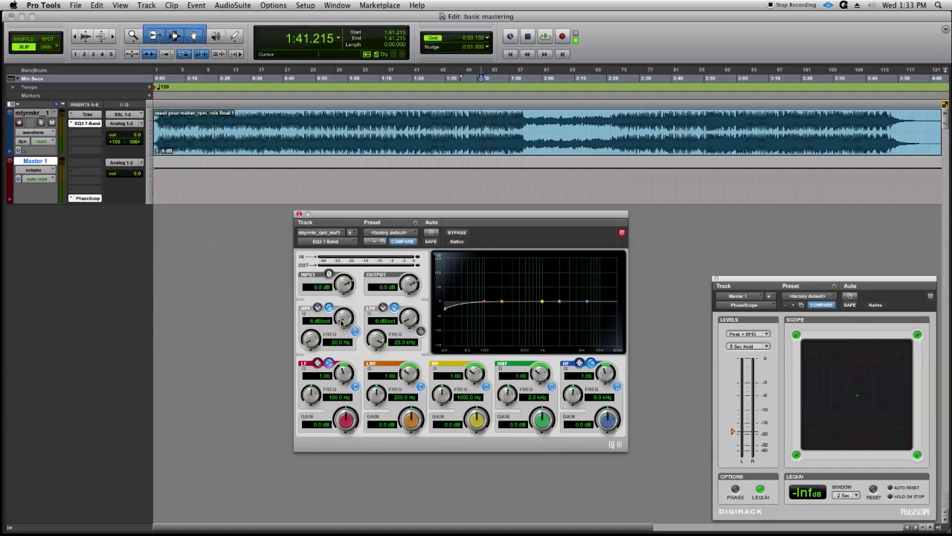
left_click_drag(341, 305, 346, 263)
left_click(332, 398)
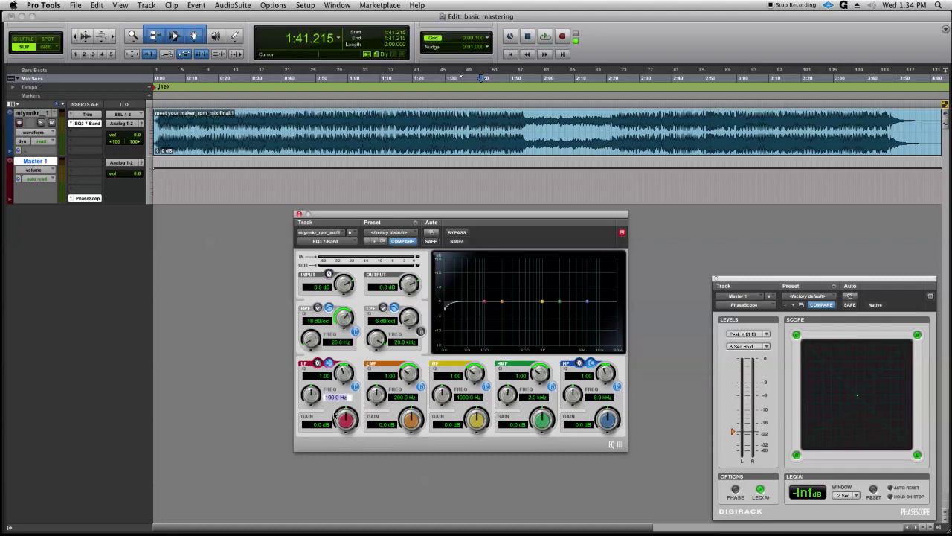
type("120")
key("Return")
Change the LF filter shape, set MF to 2.5 kHz and HMF to 15 kHz, and disable the HF band.
left_click(318, 363)
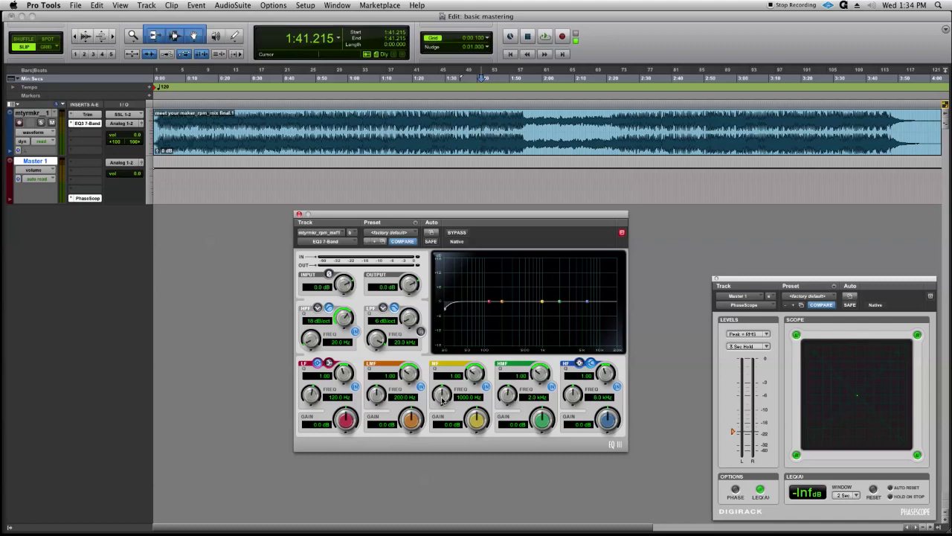
left_click(457, 399)
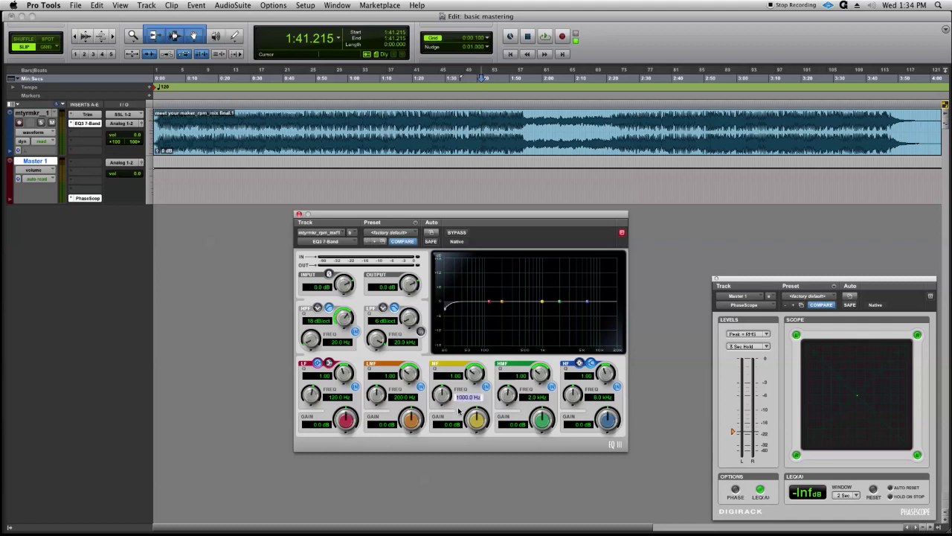
type("2500")
key("Return")
left_click_drag(507, 400, 510, 358)
left_click(616, 387)
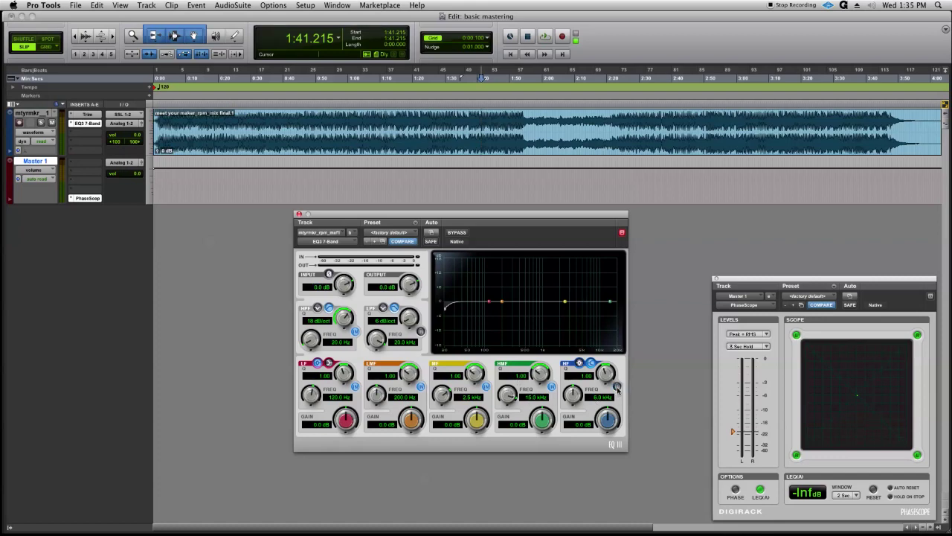
Set the low-mid band to 300 Hz and cut its gain to about -6.8 dB.
left_click(400, 398)
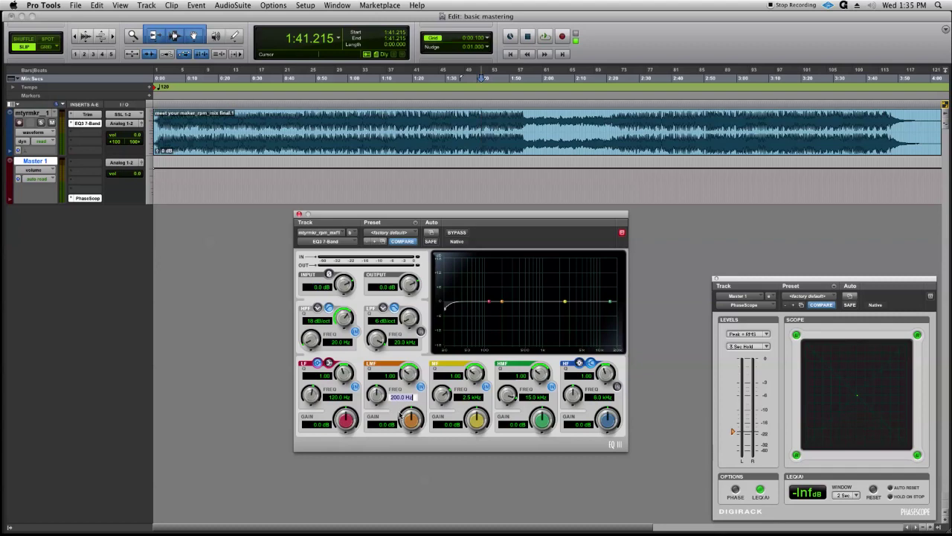
type("300")
key("Escape")
left_click(400, 397)
left_click_drag(407, 418, 405, 451)
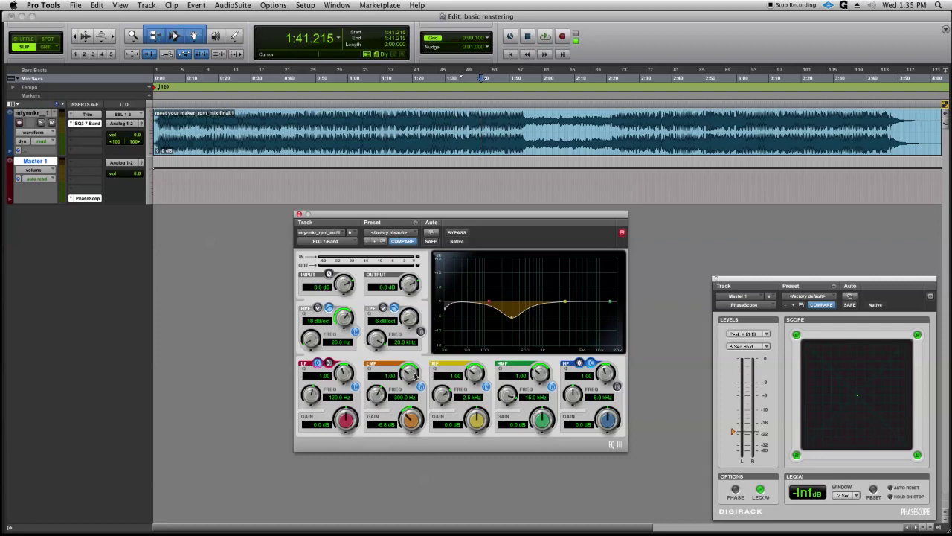
Raise the low-mid Q to 5.19, then reset the low-mid gain to 0 dB.
left_click_drag(407, 377, 411, 338)
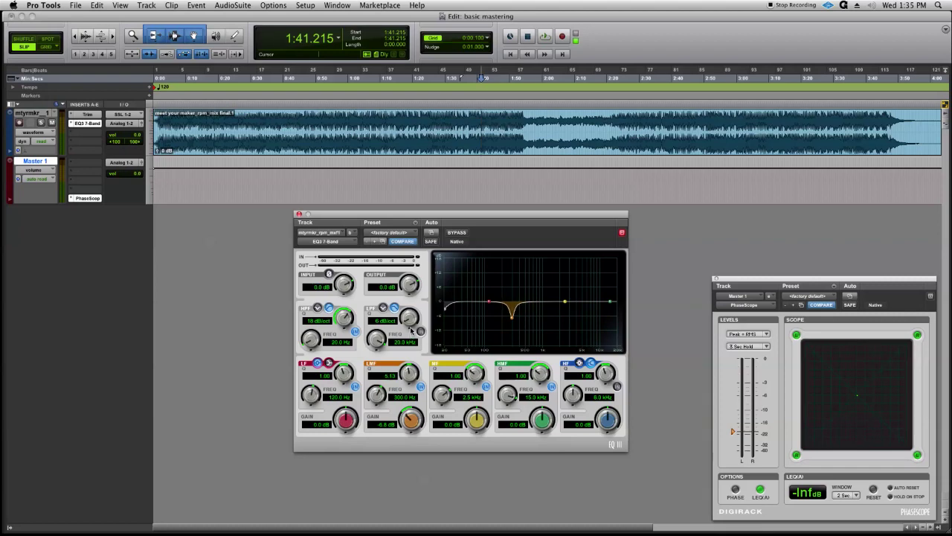
left_click_drag(412, 334, 413, 330)
left_click_drag(411, 374, 411, 371)
left_click(410, 421, "alt")
Boost LF, MF and HMF gains to 1.0 dB and cut the low-mid gain to -1.5 dB.
left_click_drag(345, 422, 345, 421)
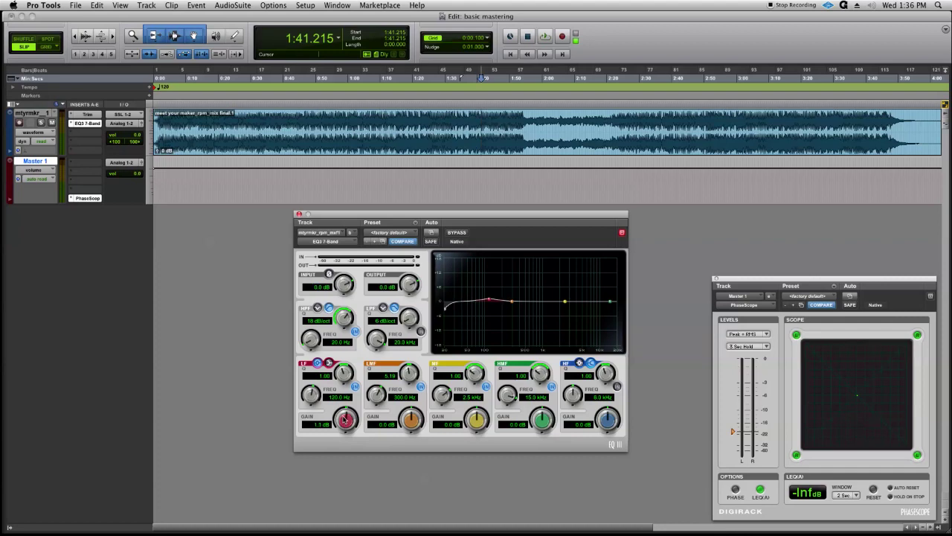
left_click_drag(406, 421, 406, 432)
left_click_drag(406, 436, 406, 438)
left_click_drag(481, 424, 481, 419)
left_click_drag(539, 421, 540, 418)
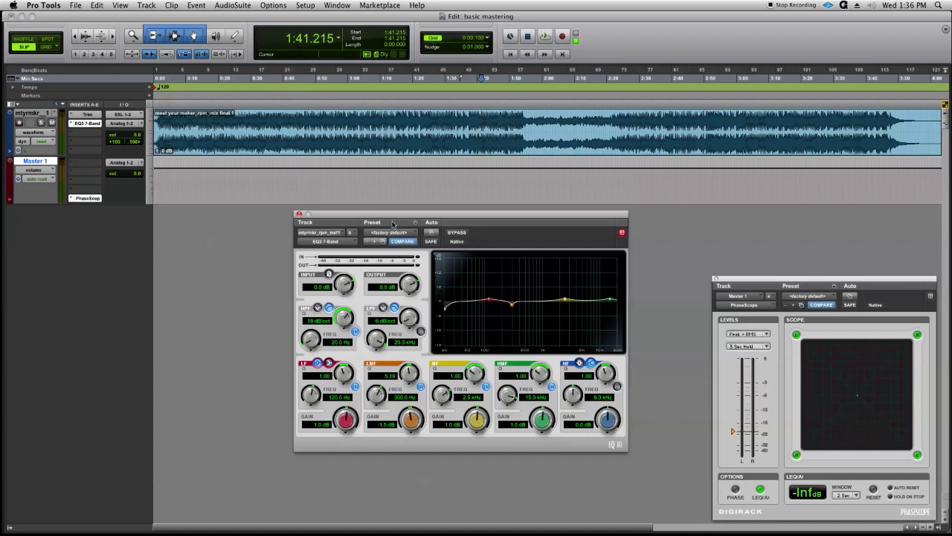
left_click_drag(386, 215, 314, 215)
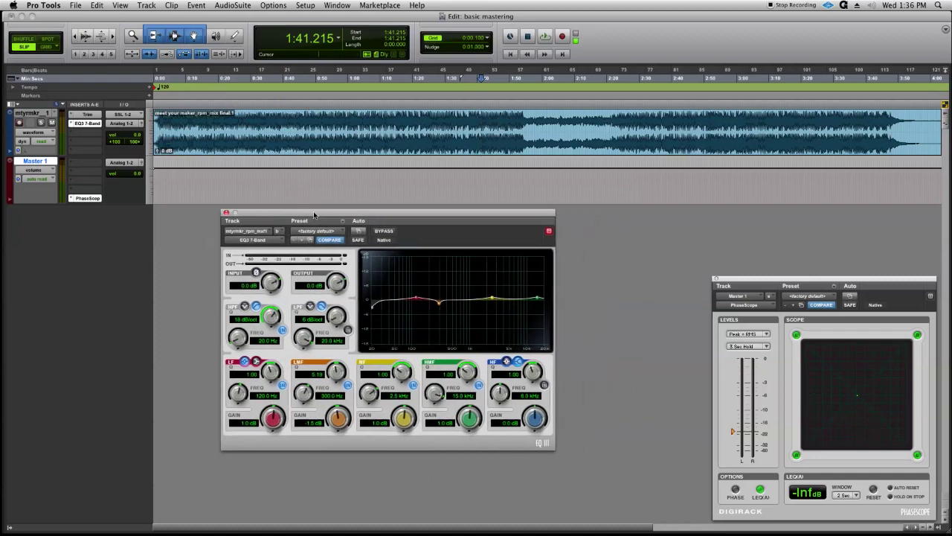
left_click(384, 231)
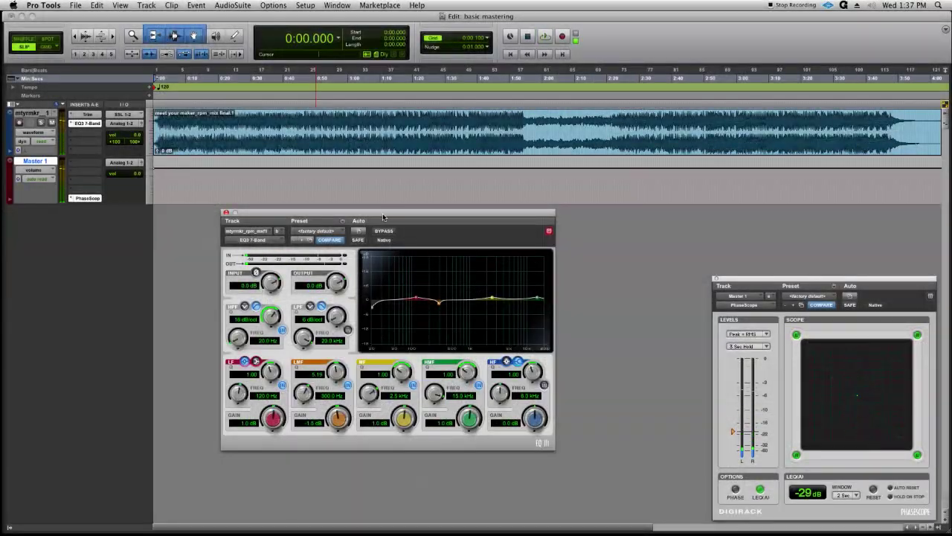
left_click_drag(383, 217, 396, 223)
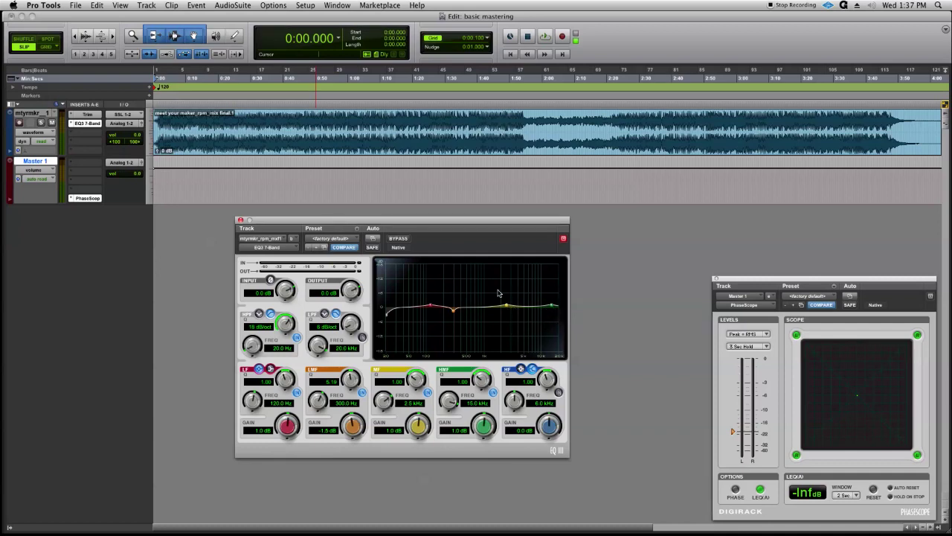
left_click_drag(419, 223, 427, 219)
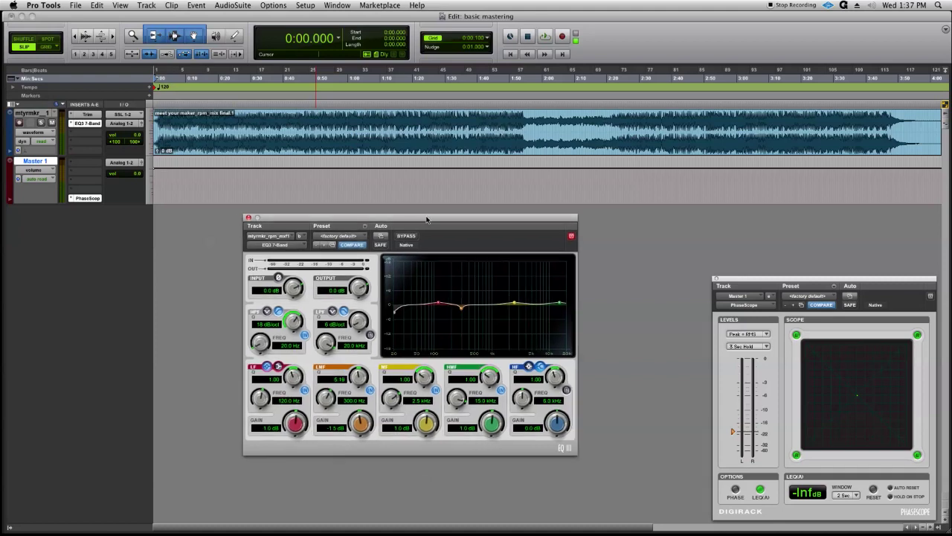